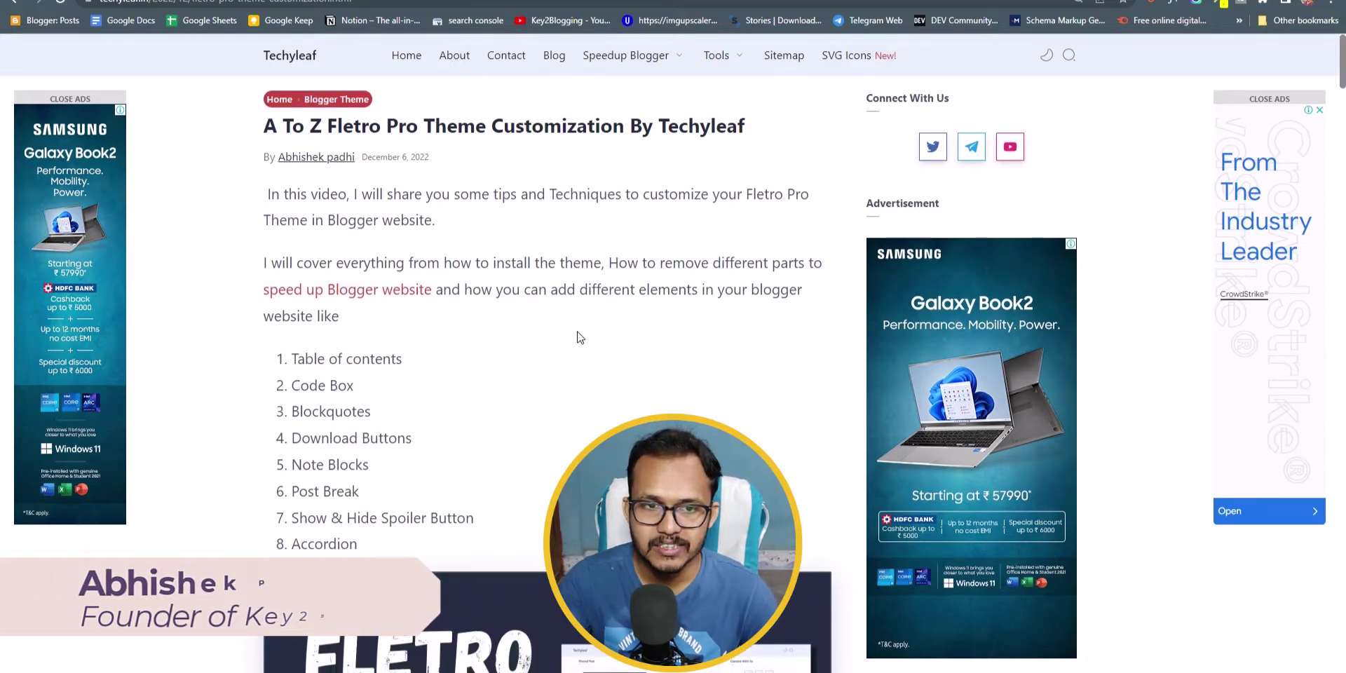
- Scroll down the Fletro Pro customization post until the sticky side ads appear
scroll(579, 337, "down", 6)
scroll(256, 223, "down", 7)
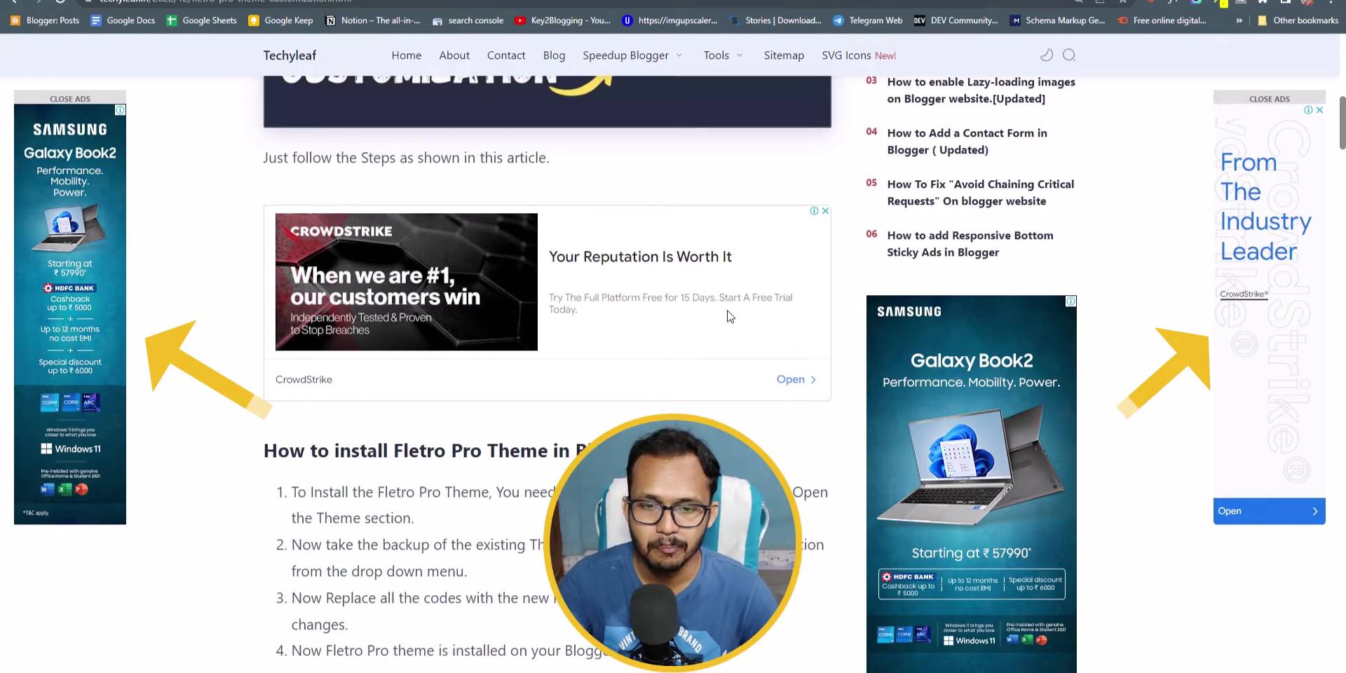
scroll(731, 316, "down", 2)
scroll(731, 316, "down", 4)
scroll(730, 317, "down", 5)
scroll(852, 443, "down", 4)
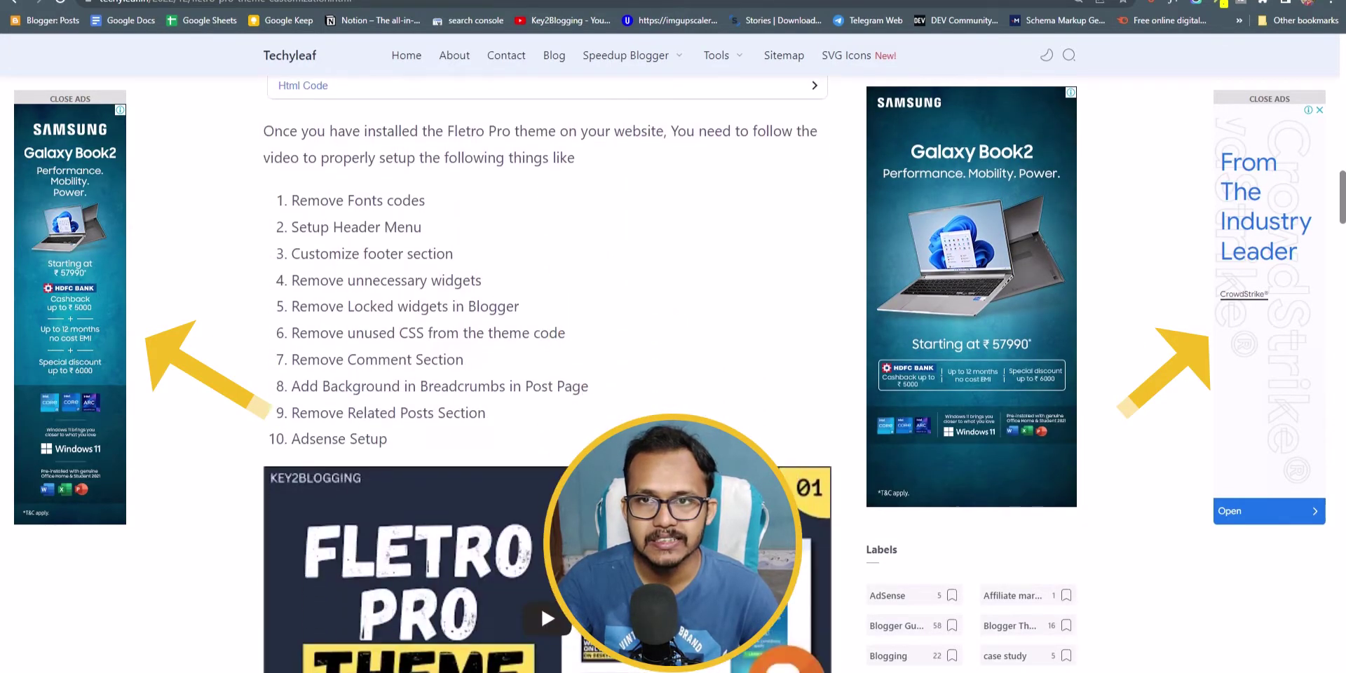
scroll(852, 444, "down", 4)
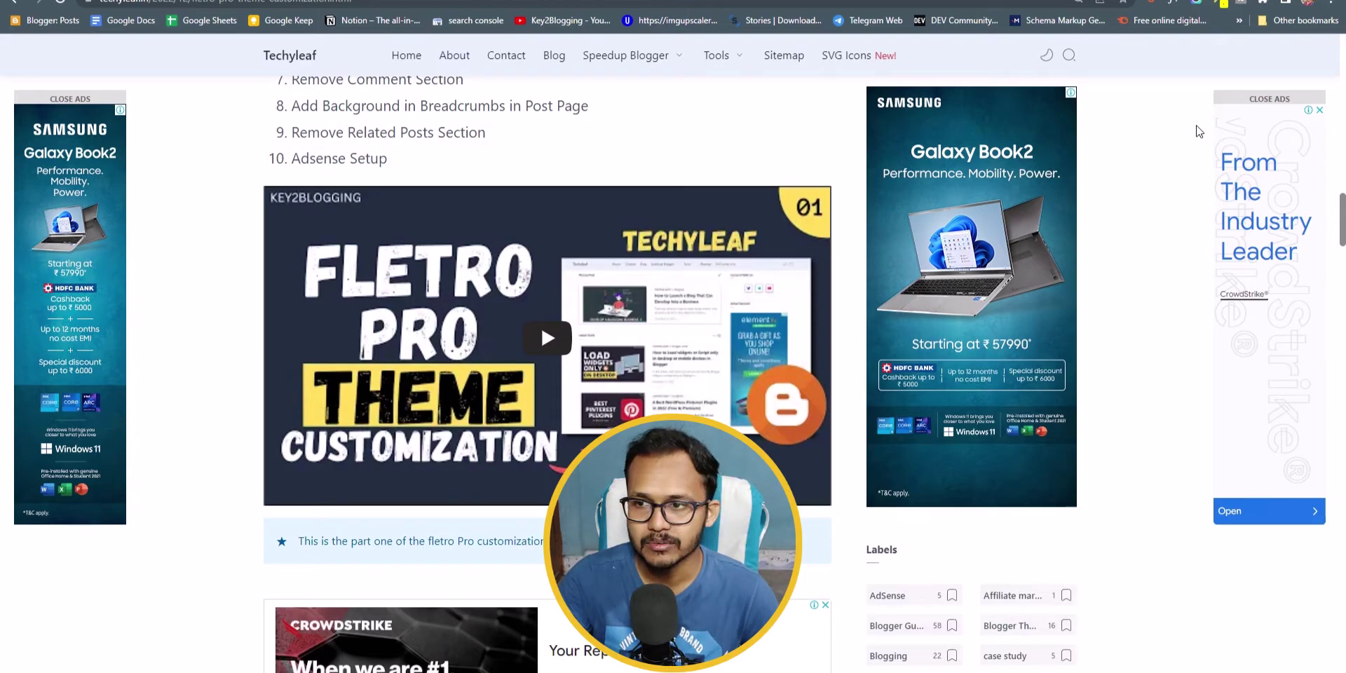
- Close the right and left floating ads, then scroll back up to the article's start
left_click(1282, 100)
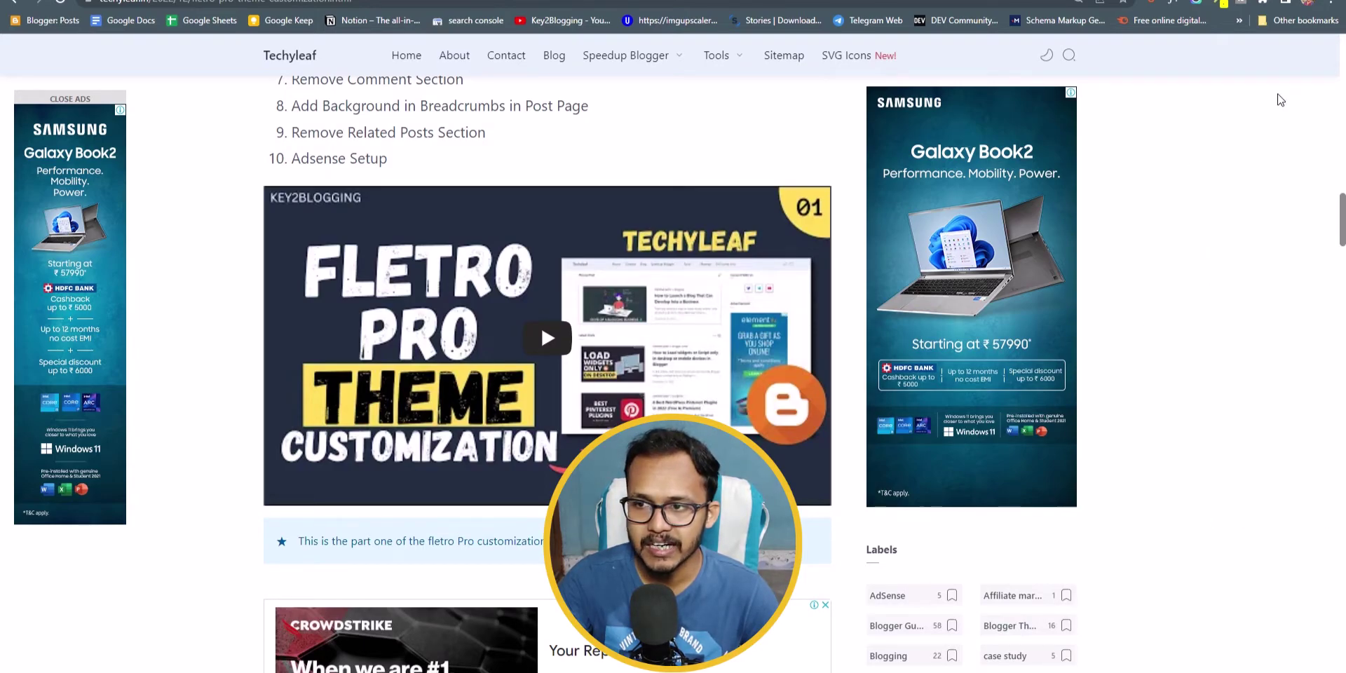
left_click(100, 96)
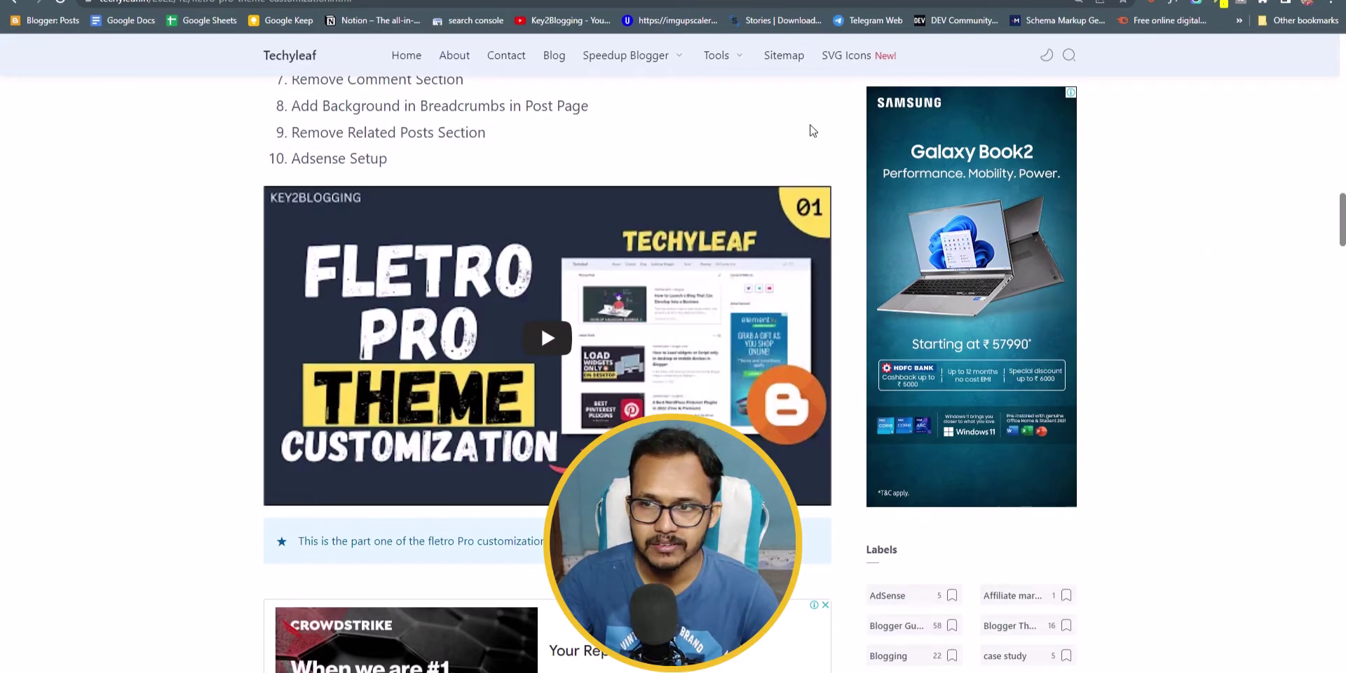
left_click(1344, 188)
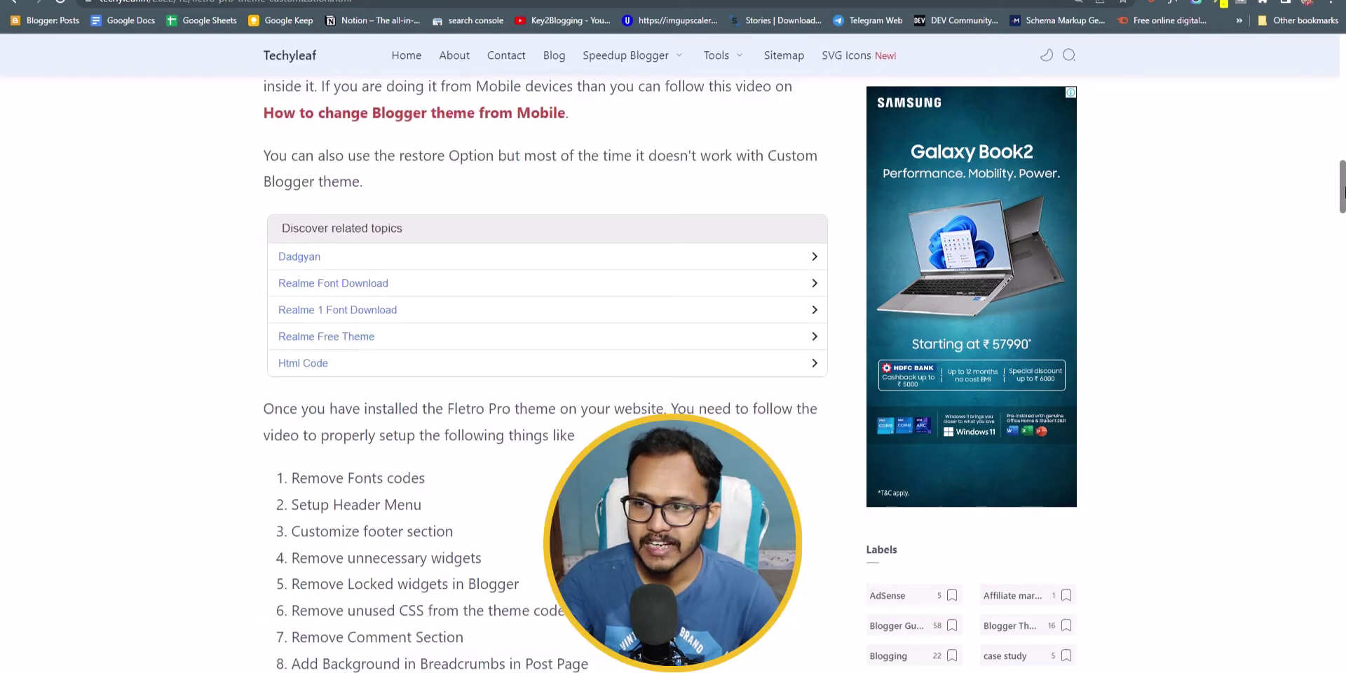
scroll(1224, 295, "up", 5)
scroll(1223, 294, "up", 2)
scroll(1223, 298, "up", 3)
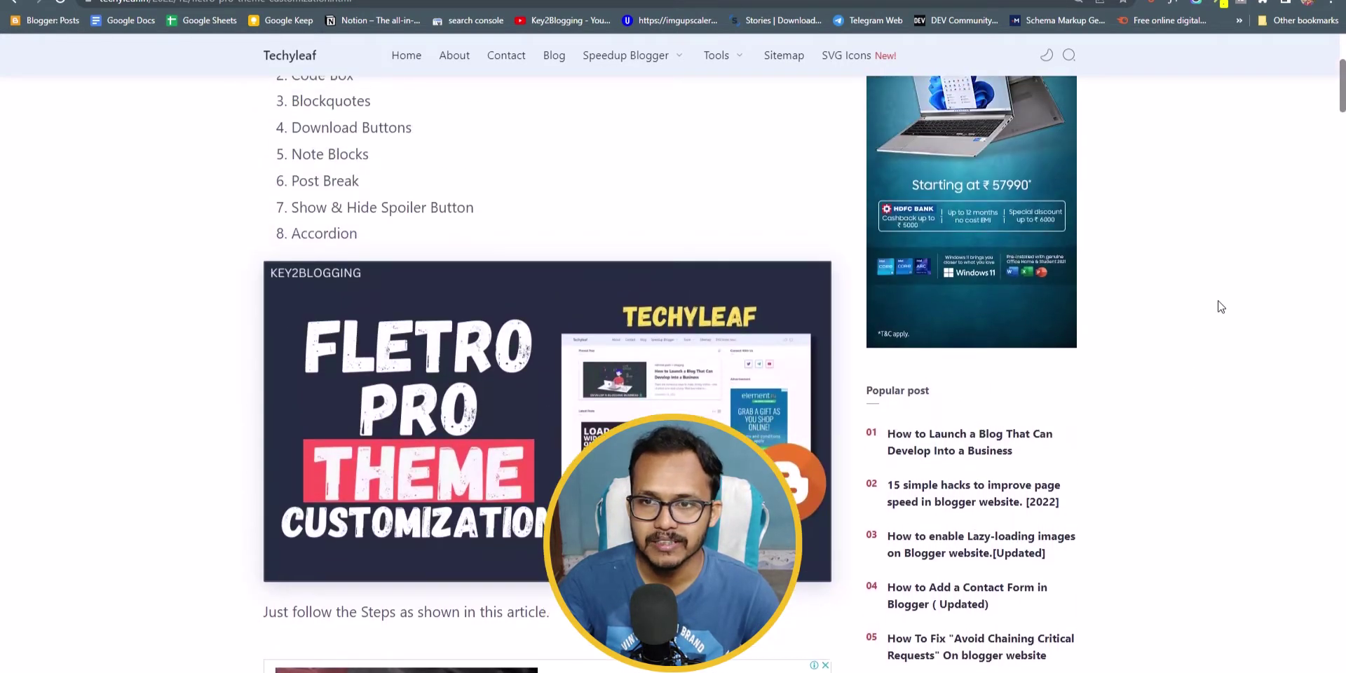
scroll(1221, 305, "up", 3)
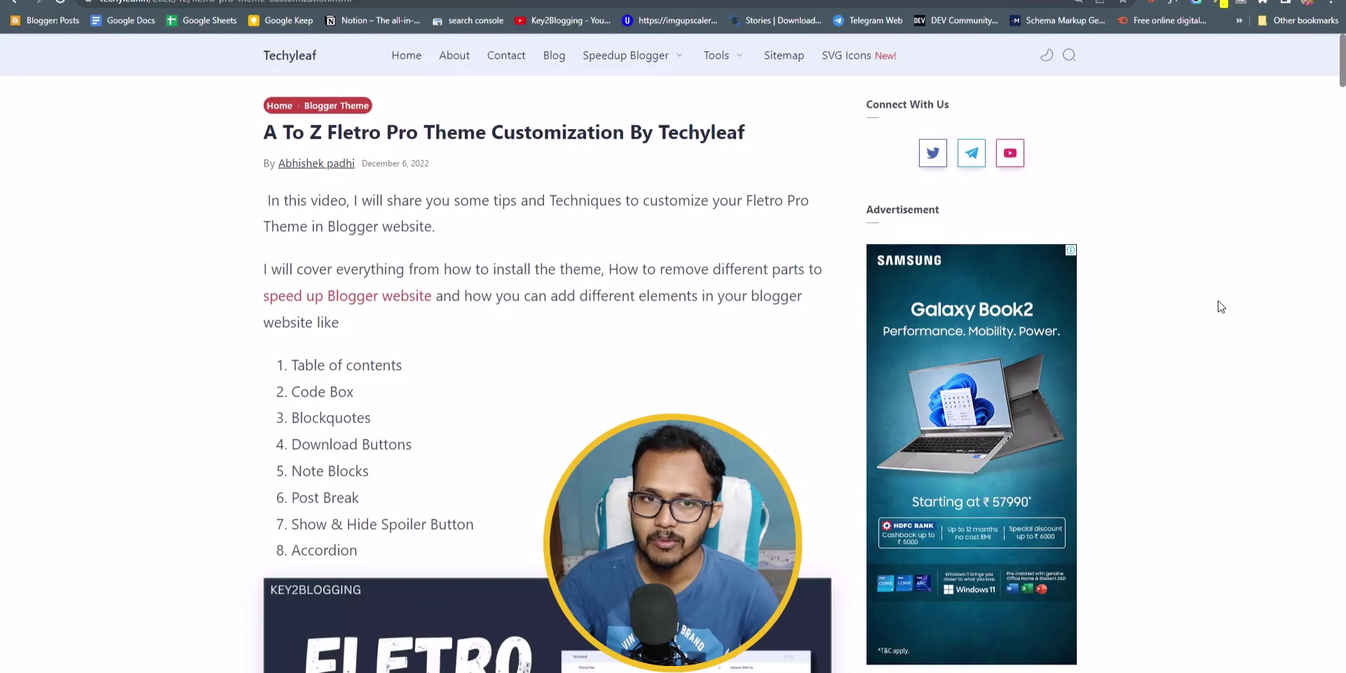
- From the Techyleaf homepage, open the pinned post 'How To Launch A Blog That Can Develop Into A Business'
left_click(409, 57)
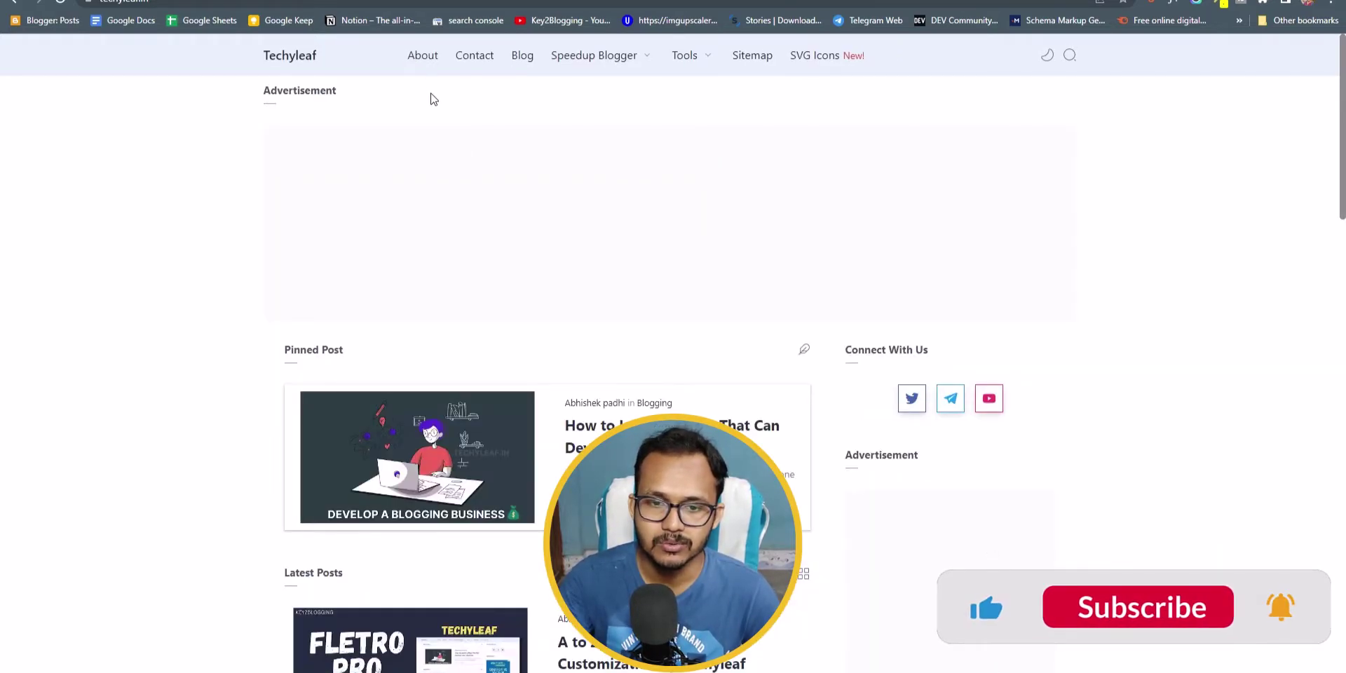
scroll(633, 302, "down", 2)
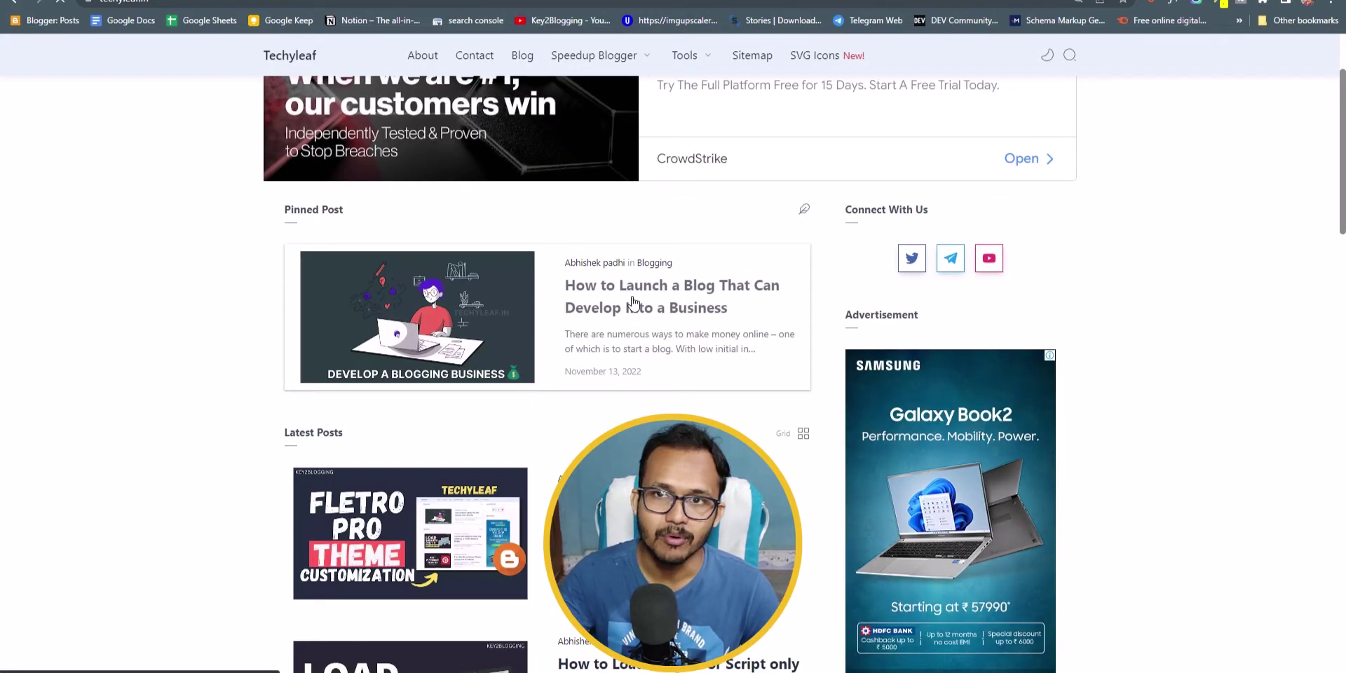
left_click(633, 303)
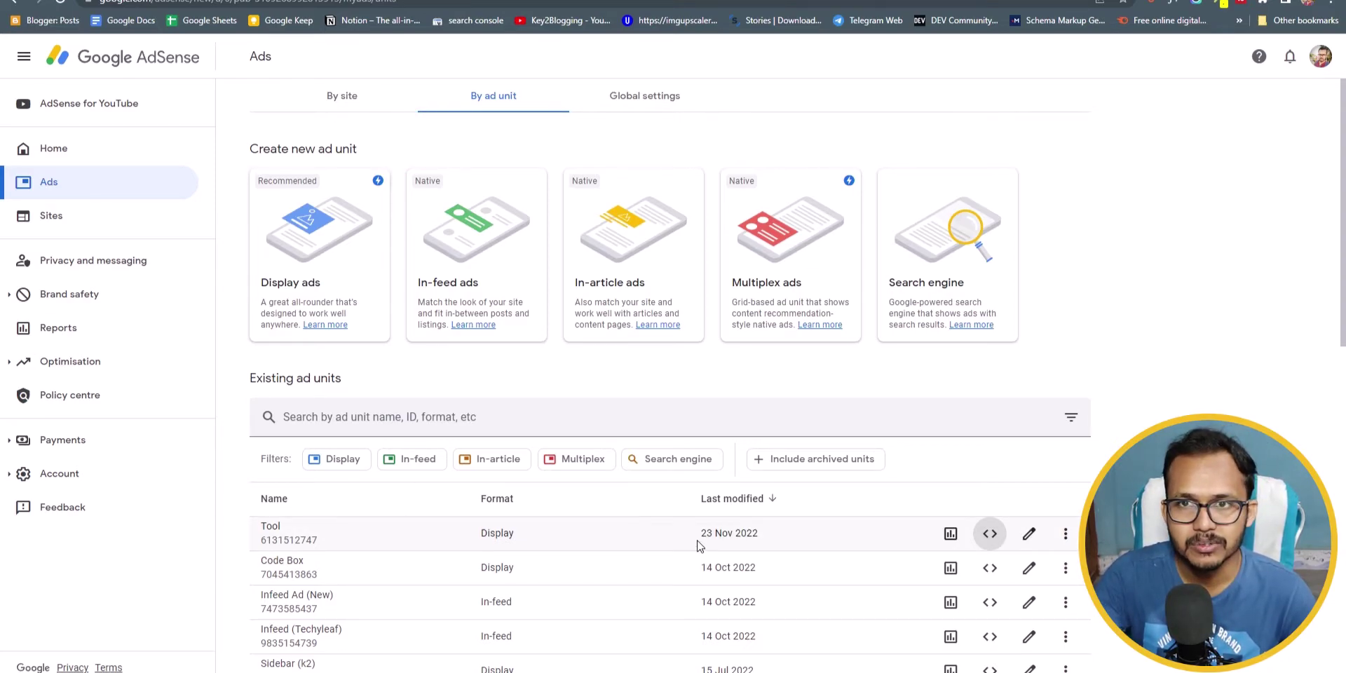
- Show the Tool unit's ad code and select its ca-pub publisher ID and data-ad-slot number
left_click(990, 534)
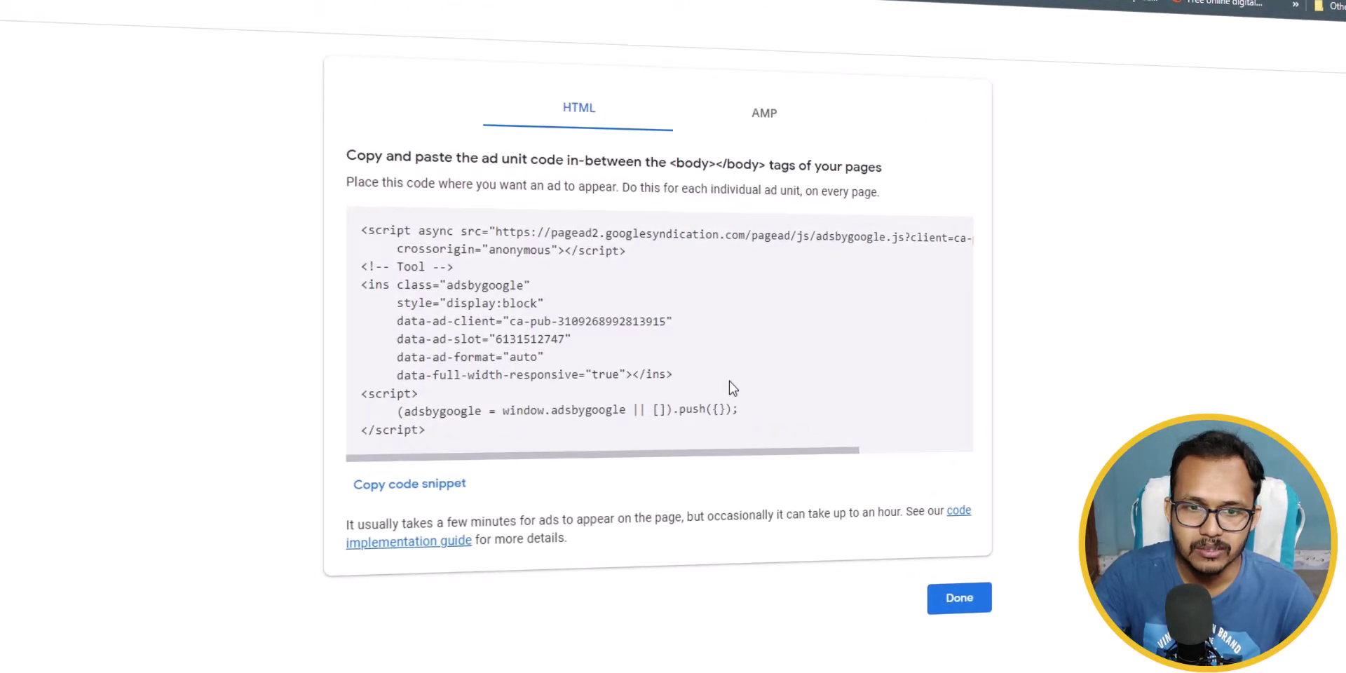
double_click(580, 340)
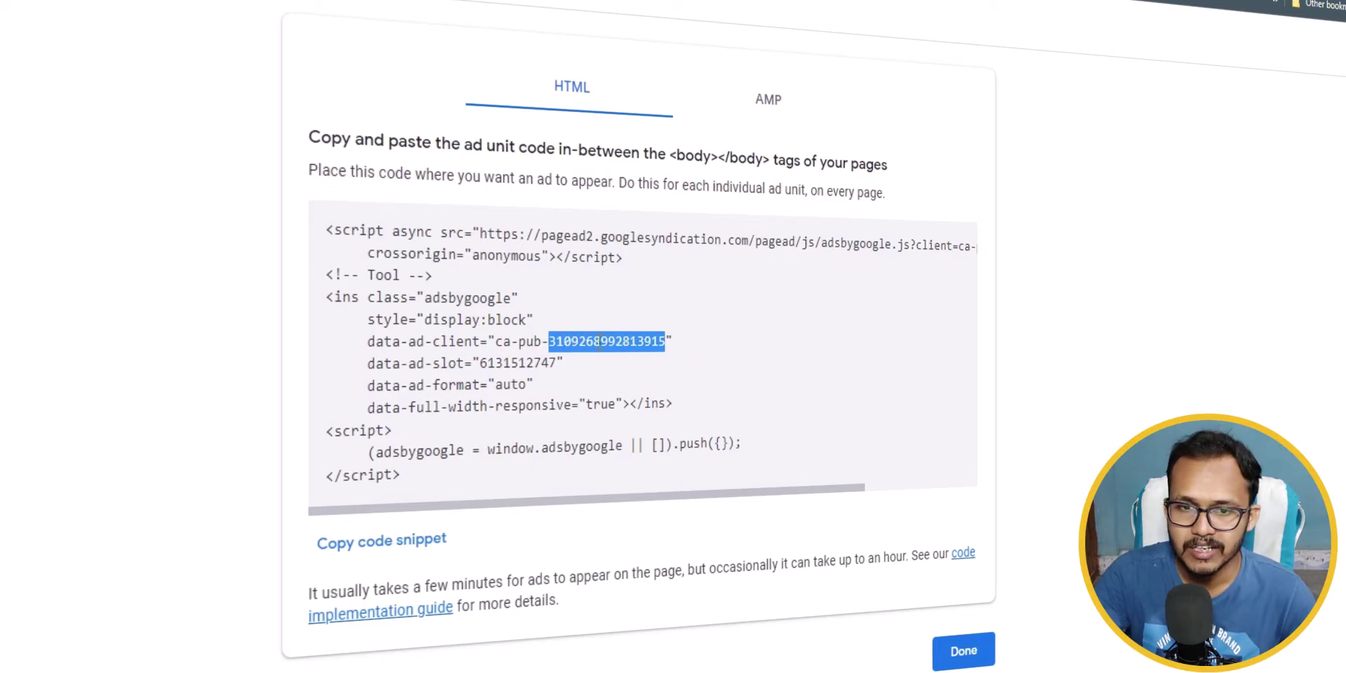
double_click(500, 362)
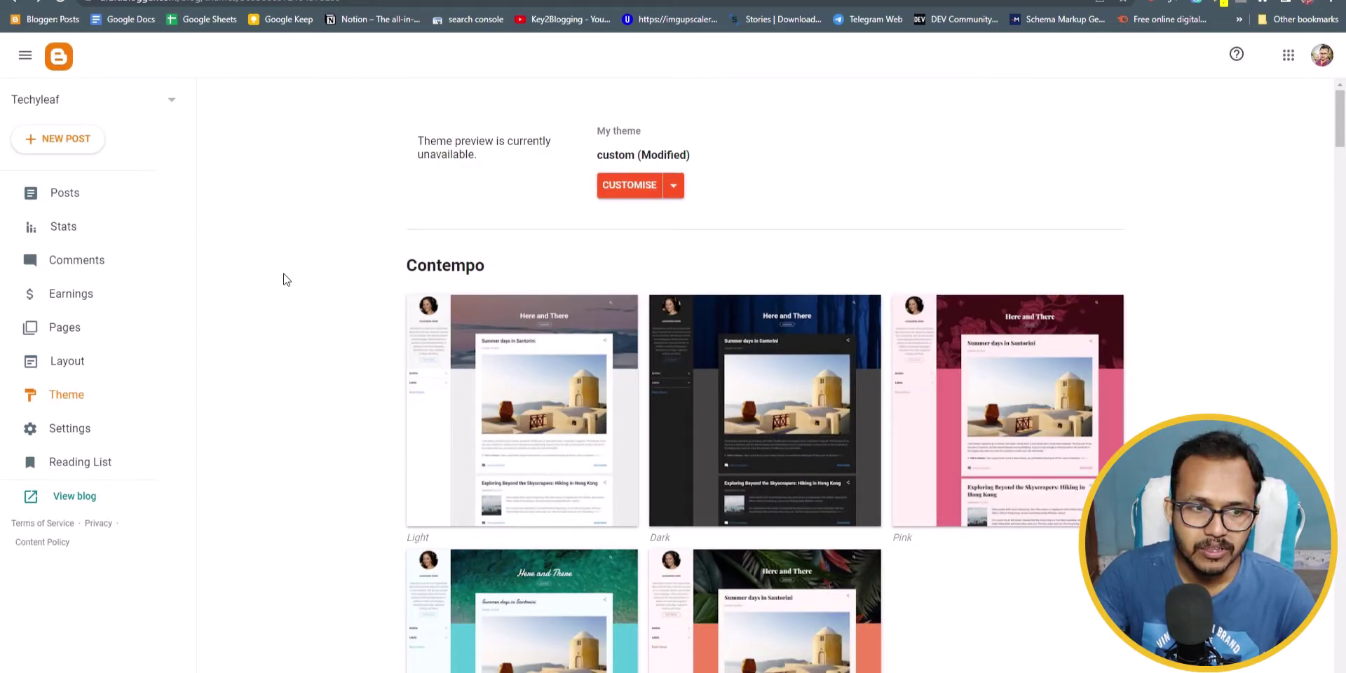
- Choose Edit HTML from the dropdown beside the theme's CUSTOMISE button
left_click(673, 186)
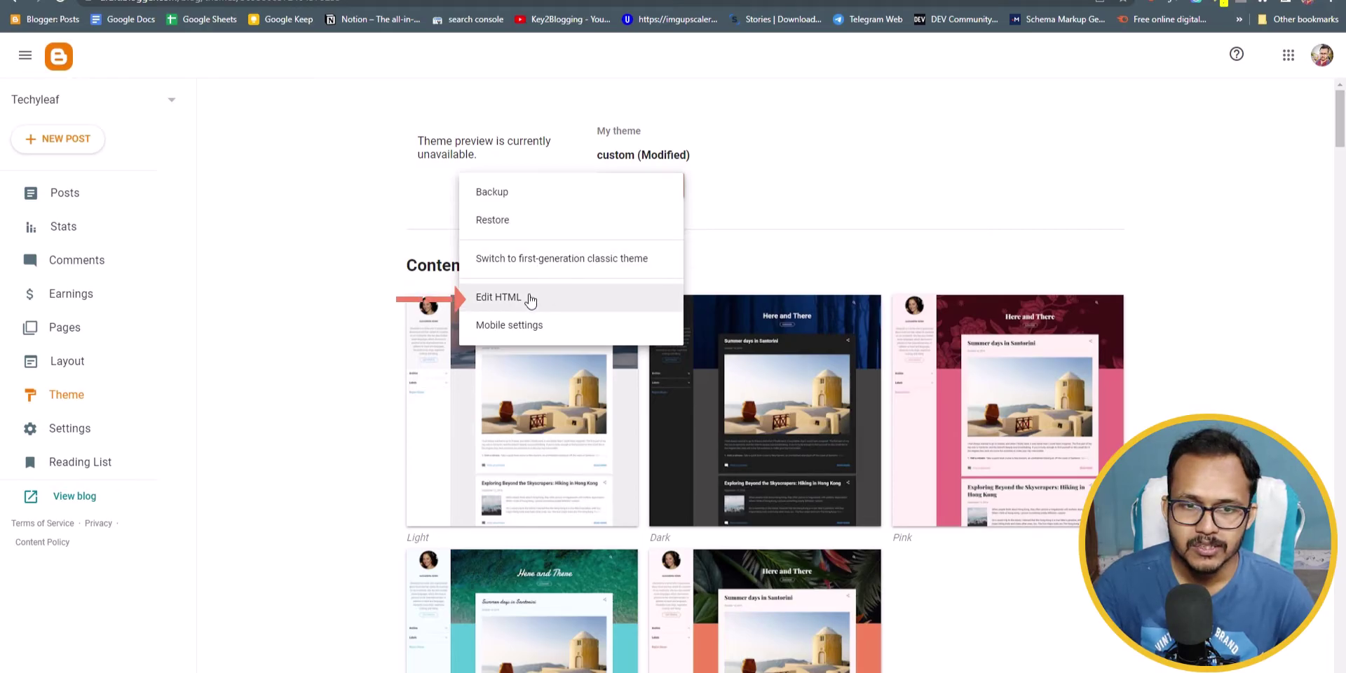
left_click(530, 298)
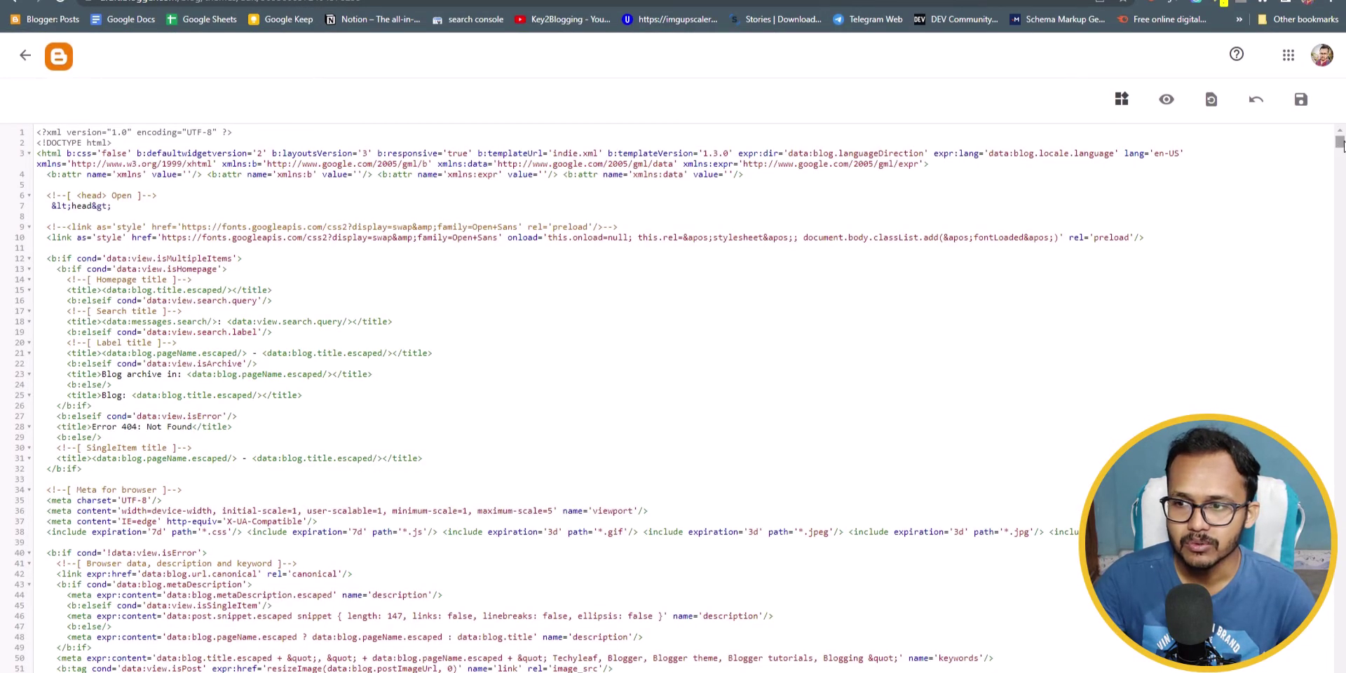
left_click_drag(1340, 144, 1340, 667)
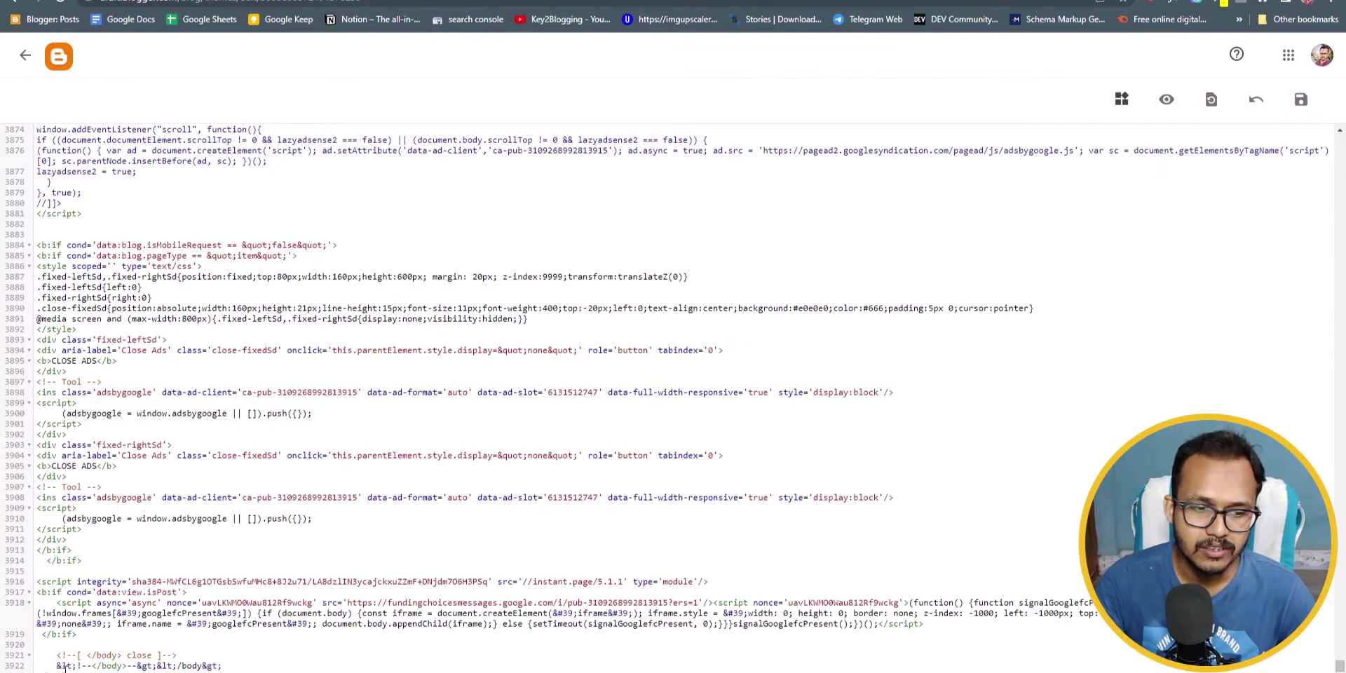
left_click_drag(87, 656, 126, 656)
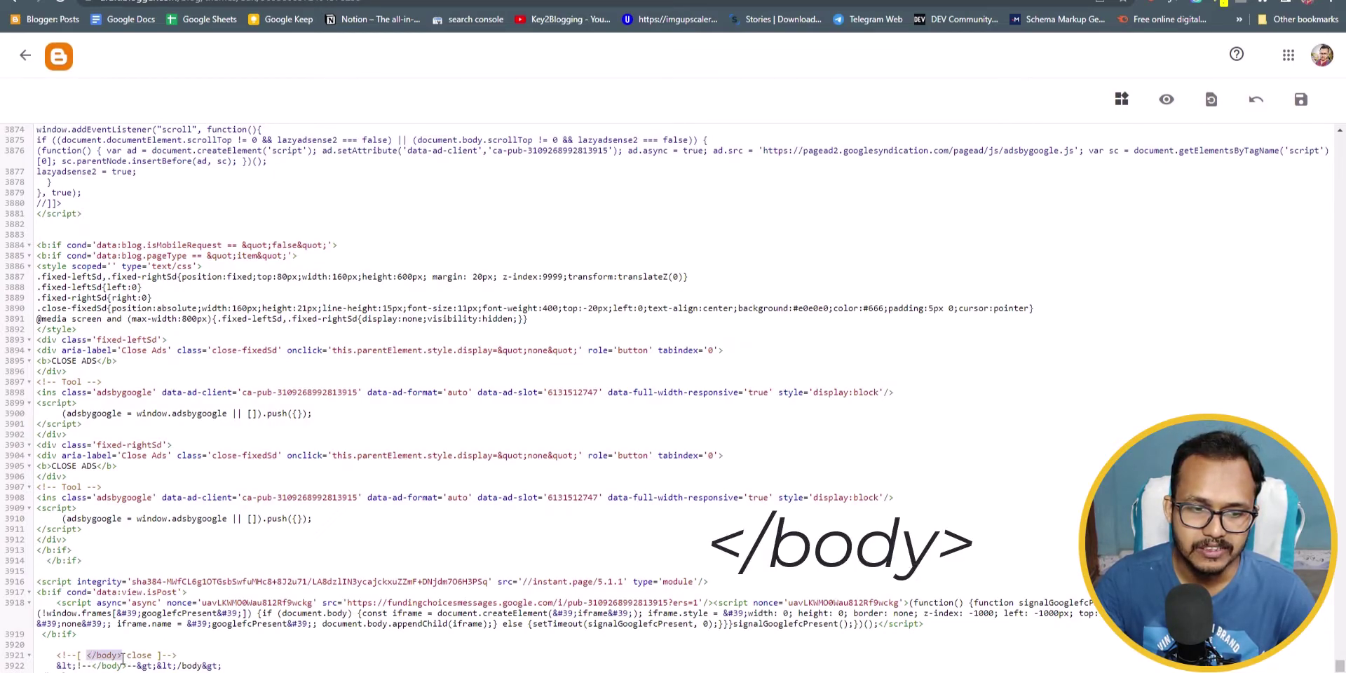
left_click(197, 664)
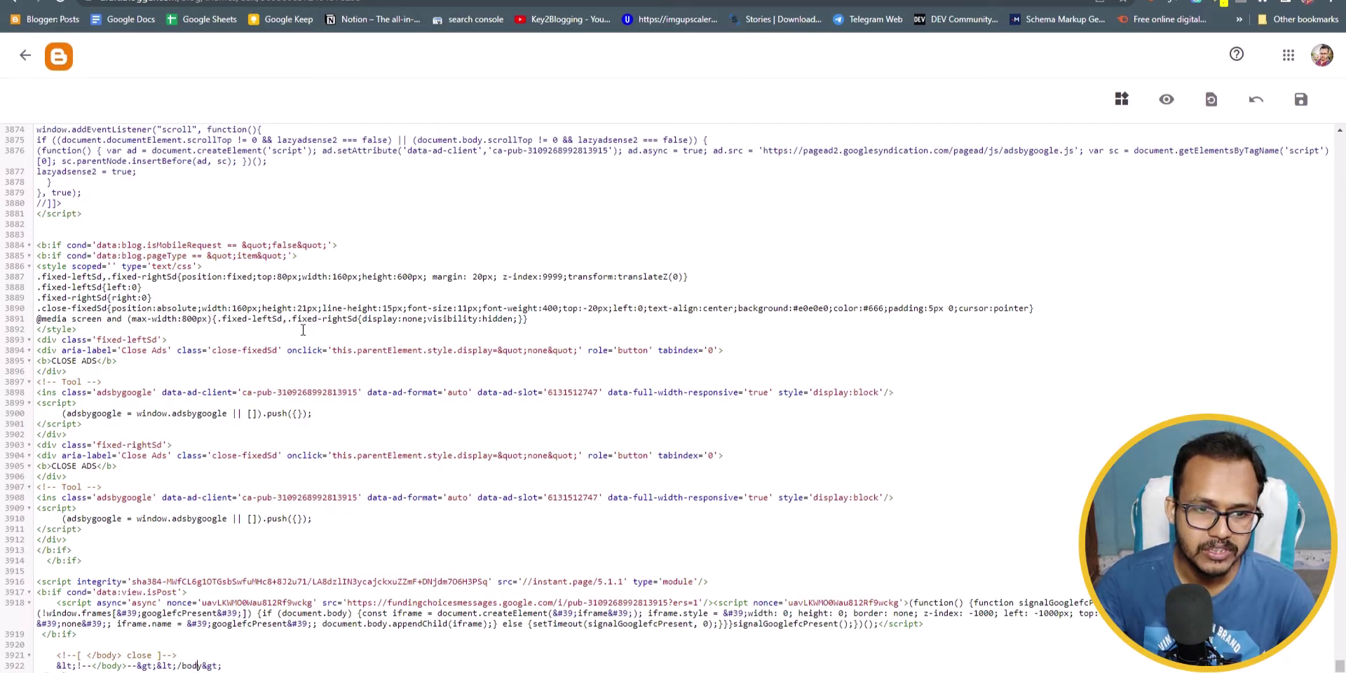
double_click(292, 393)
double_click(563, 393)
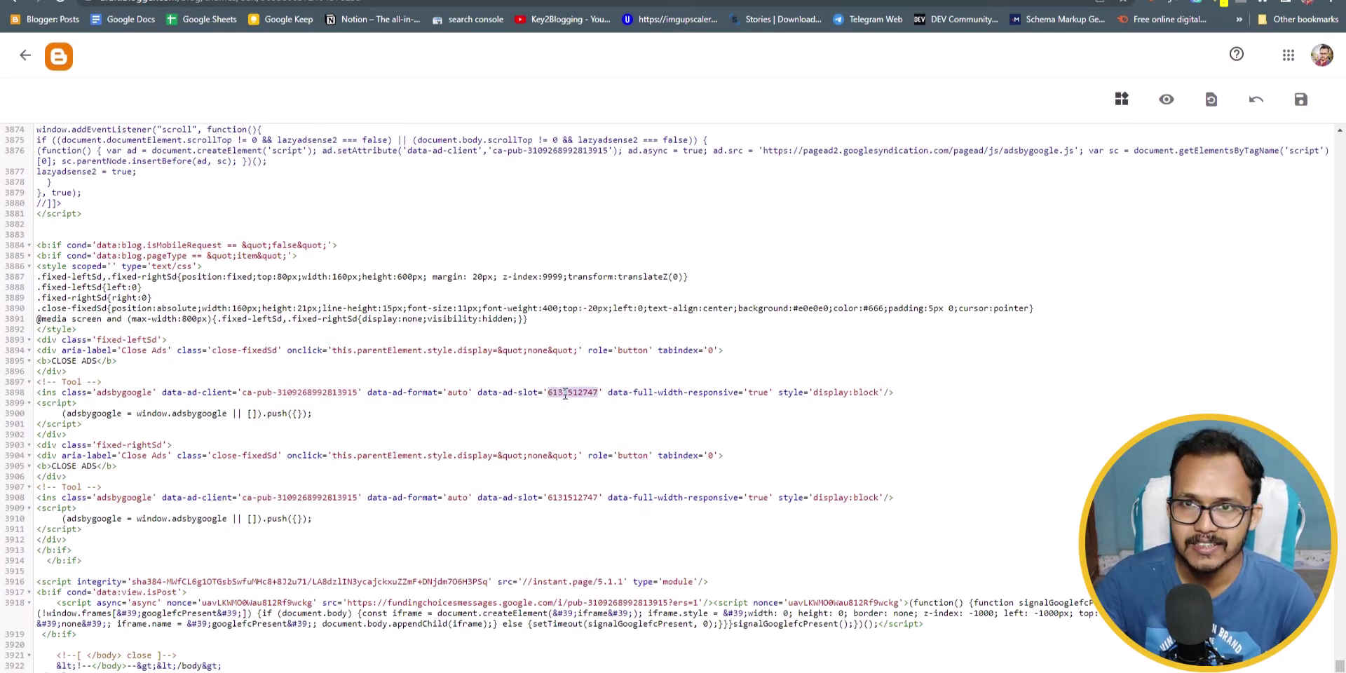
left_click_drag(39, 381, 257, 421)
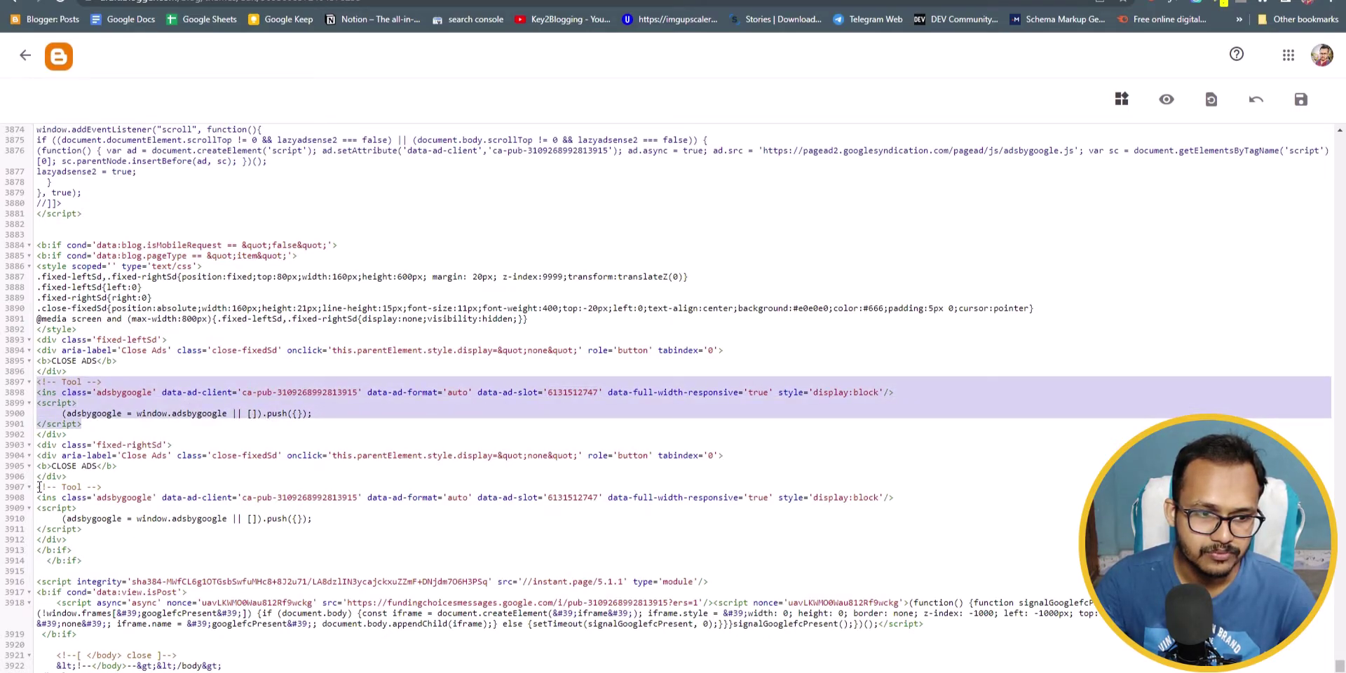
left_click_drag(39, 487, 161, 525)
double_click(298, 497)
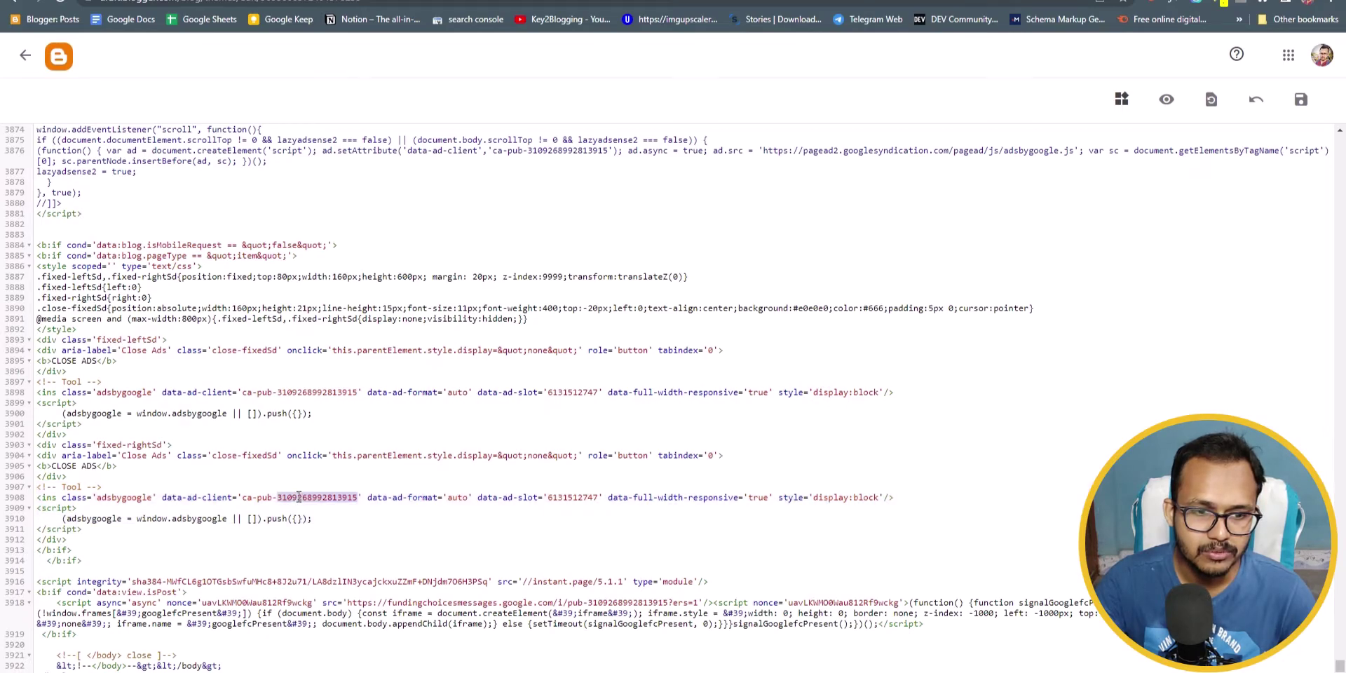
double_click(578, 497)
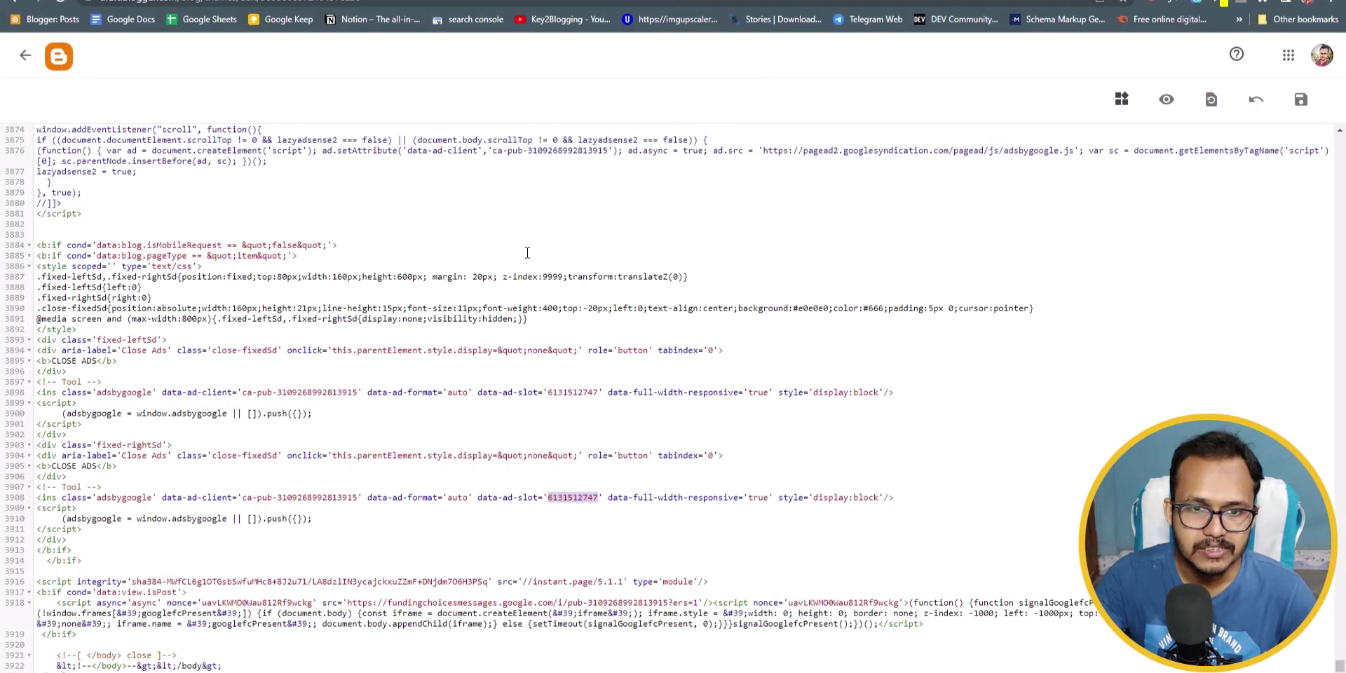
- Change the .fixed-leftSd,.fixed-rightSd margin from 20px to 35px and save the theme
left_click(476, 278)
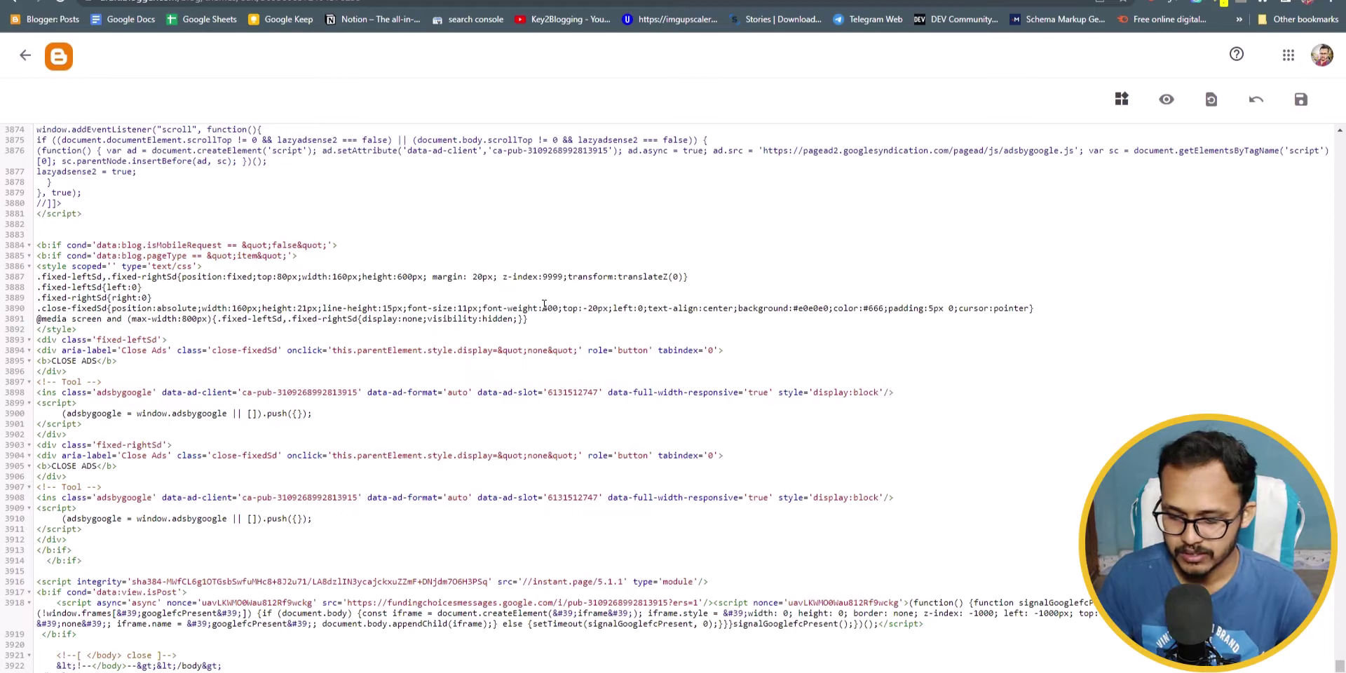
key("BackSpace")
key("Delete")
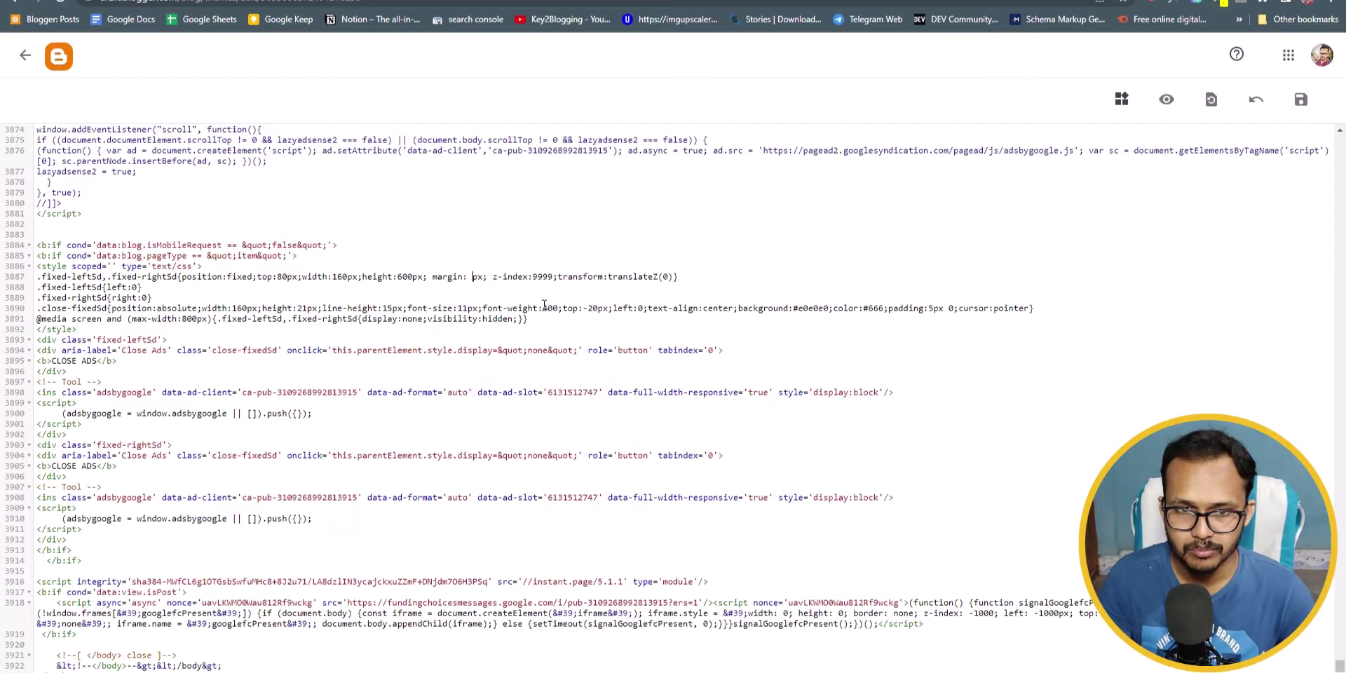
type("35")
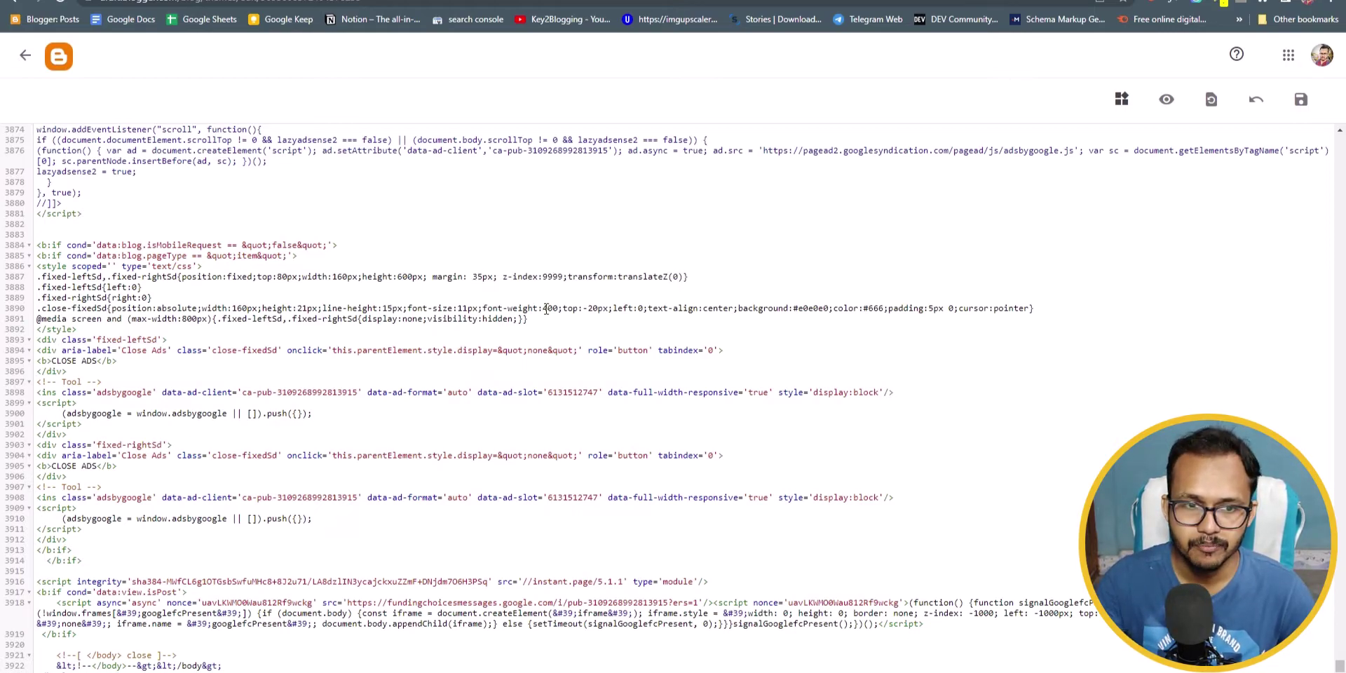
left_click(1302, 102)
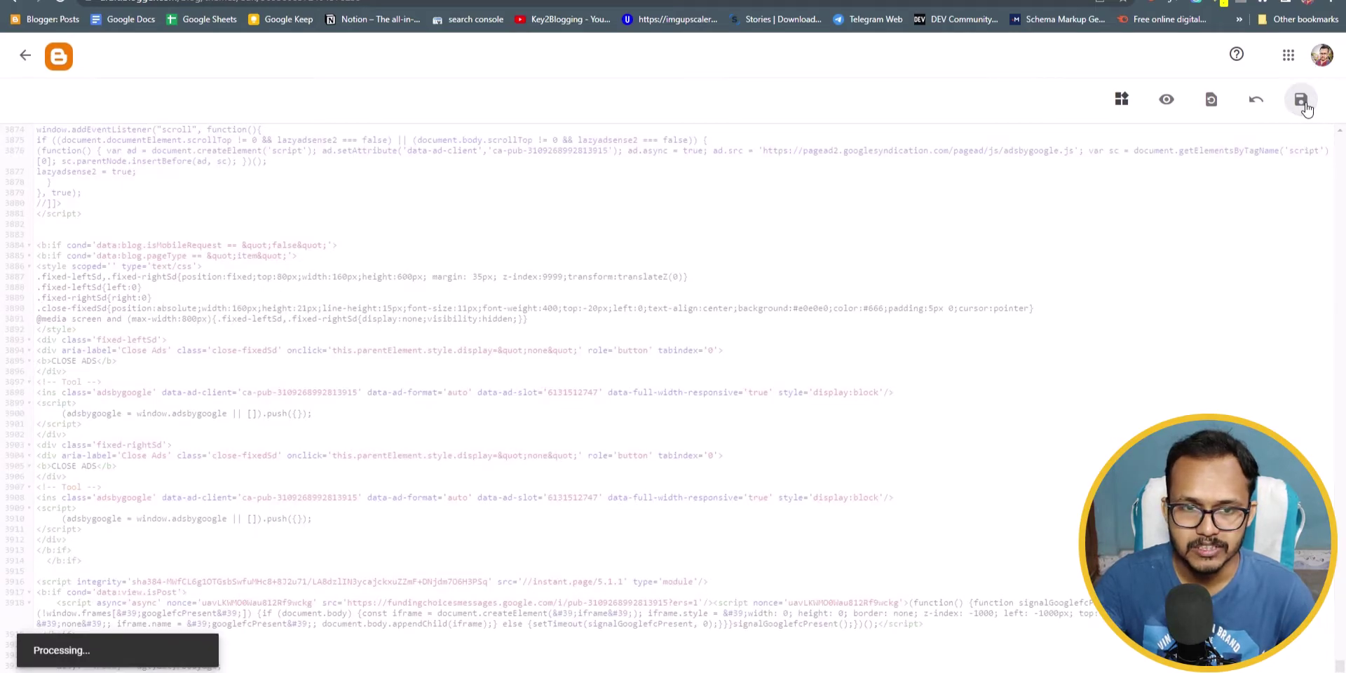
- Switch to the live Techyleaf post tab and reload it to show the left and right ads
left_click(217, 5)
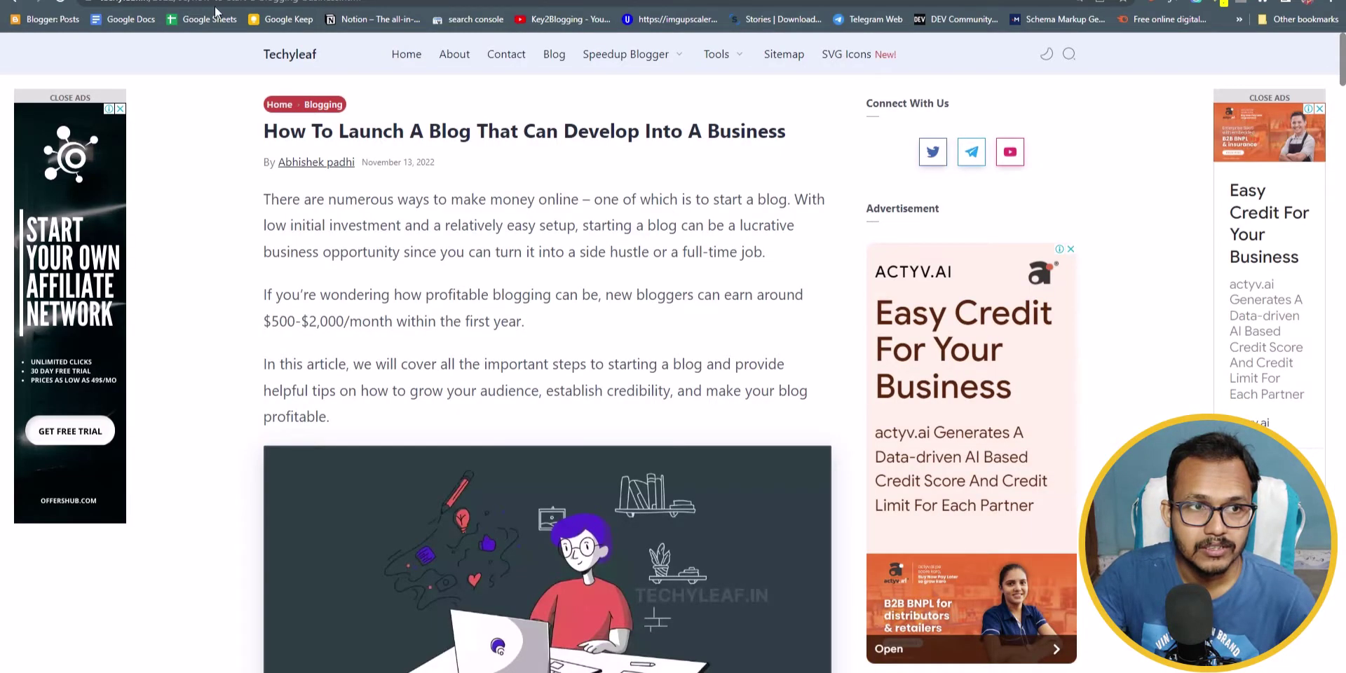
left_click(59, 4)
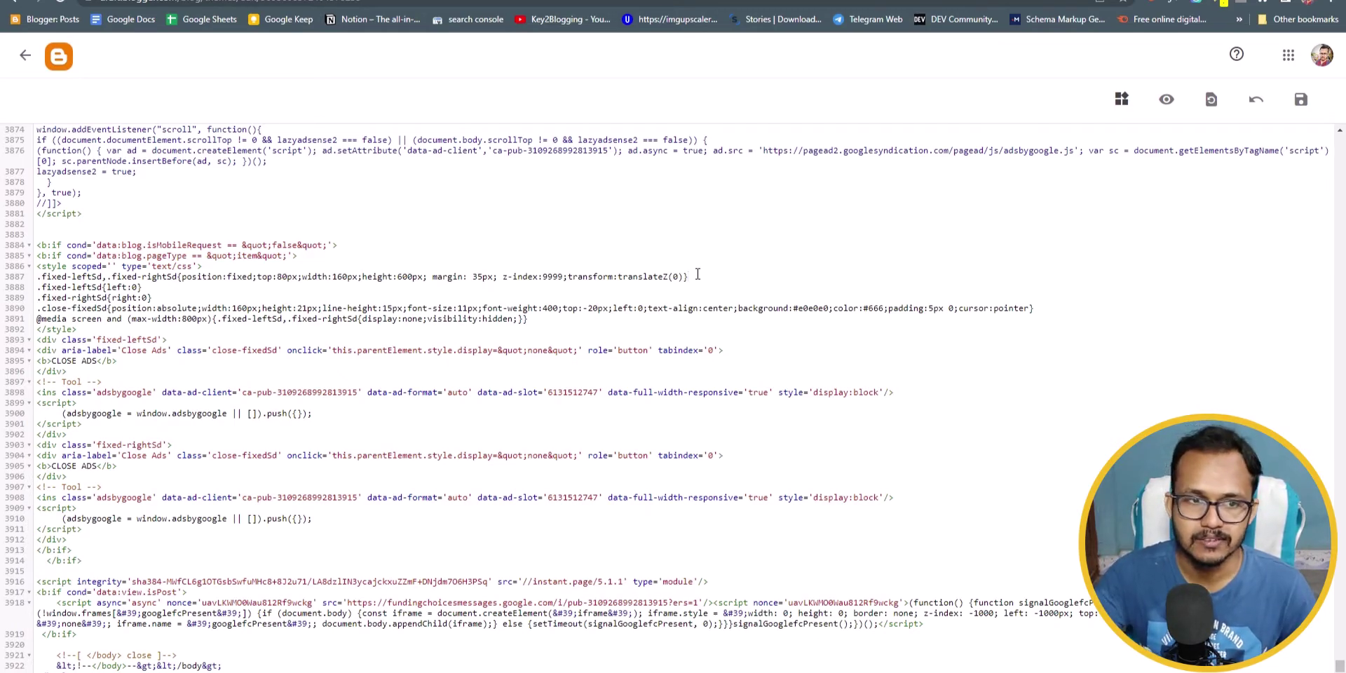
- Highlight the pageType post-only condition, its closing </b:if> tags, and the isMobileRequest desktop-only condition
left_click(698, 275)
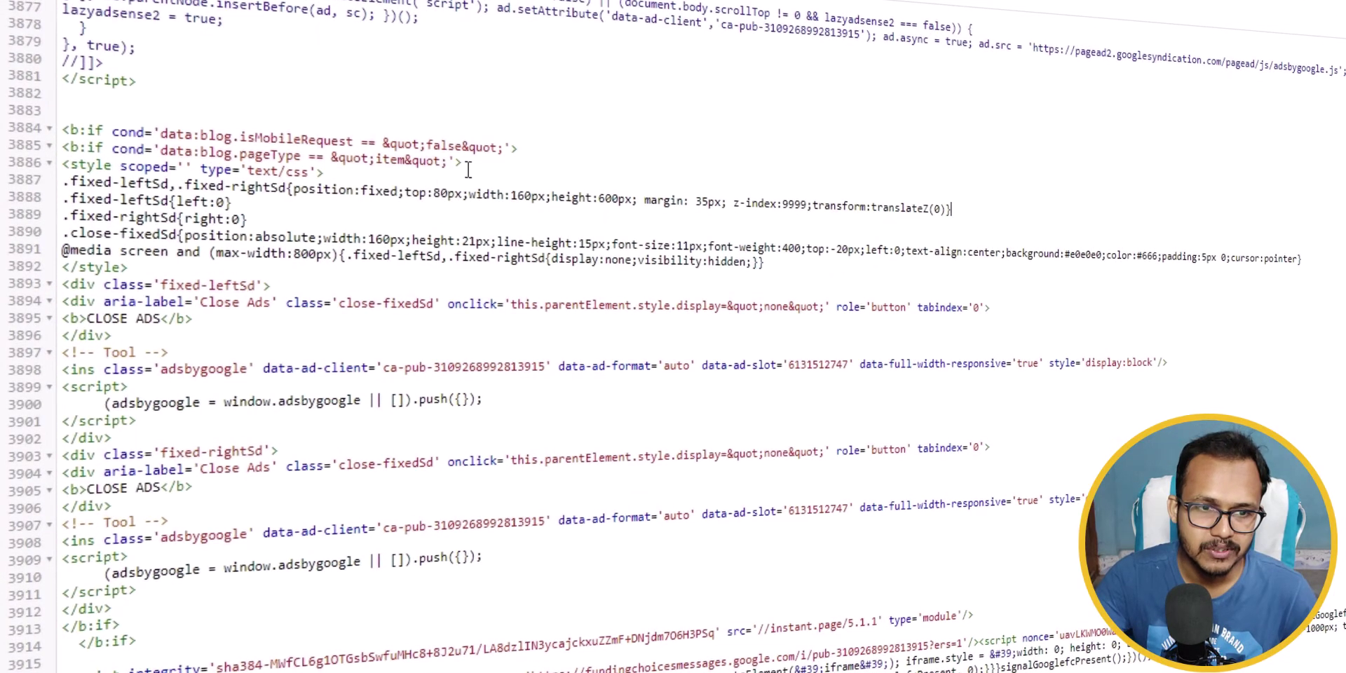
left_click_drag(463, 163, 60, 148)
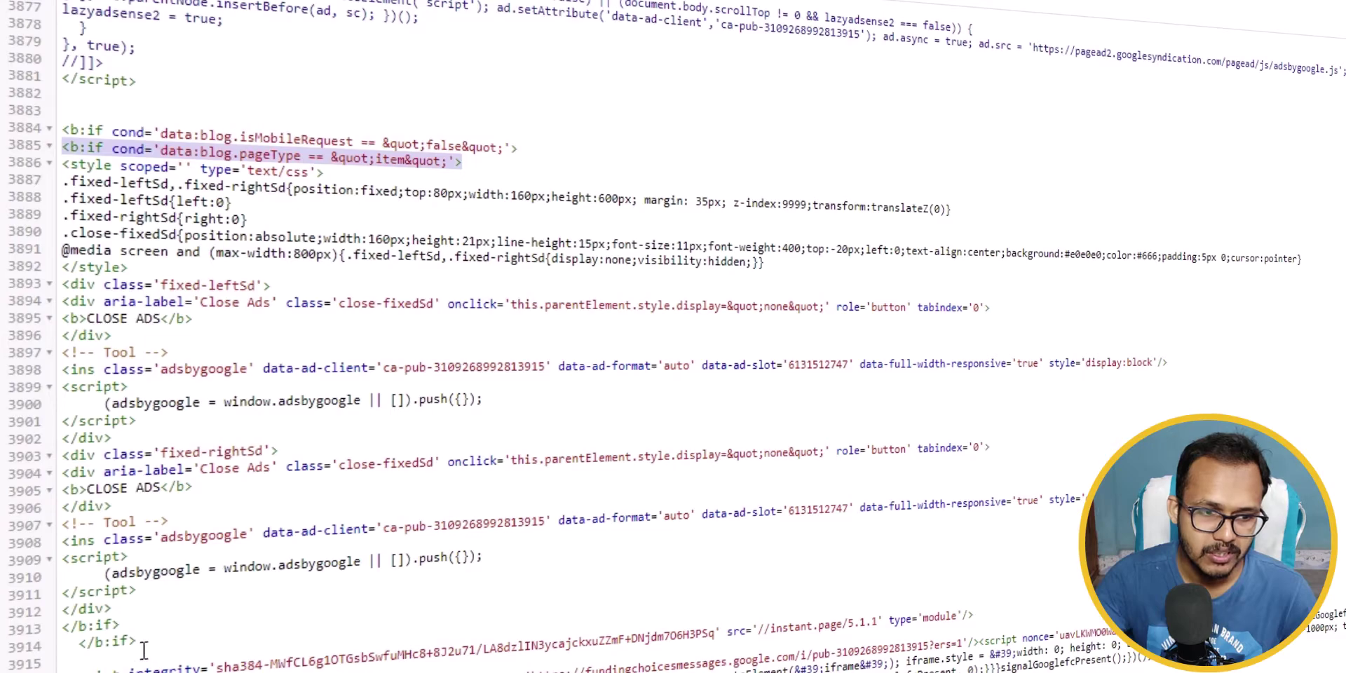
left_click_drag(143, 651, 62, 643)
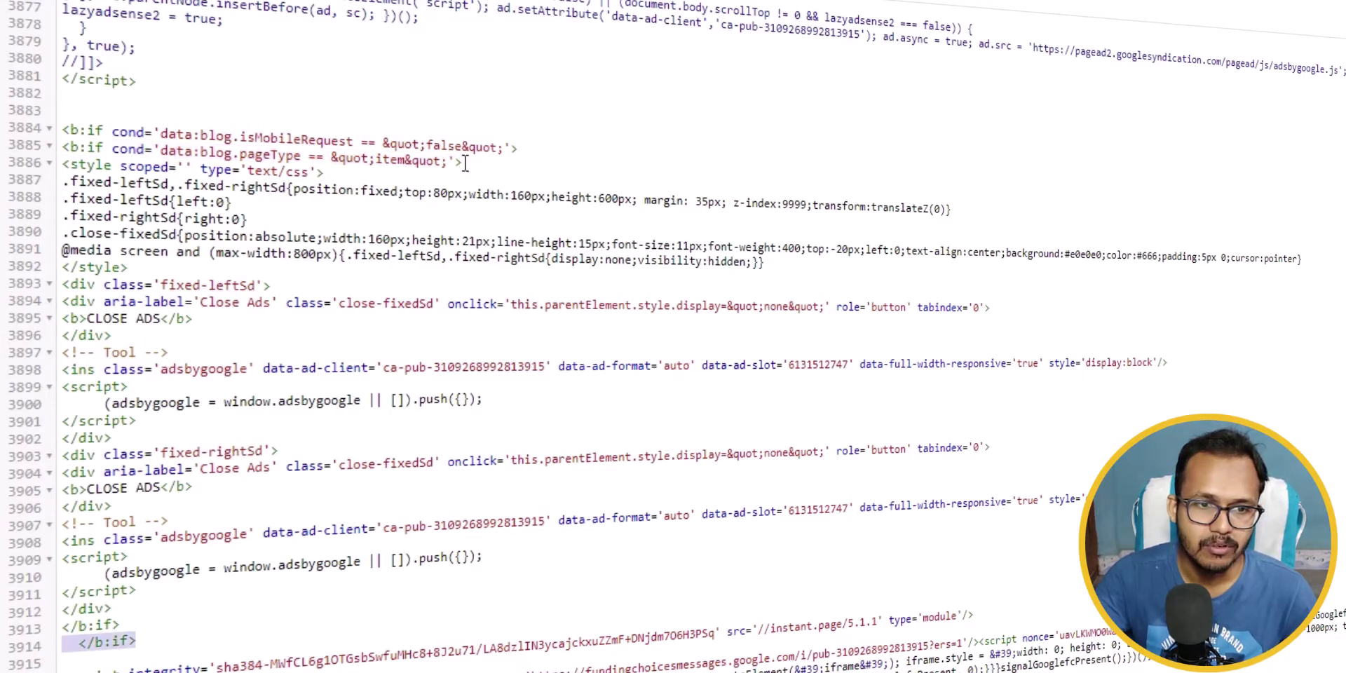
left_click_drag(463, 162, 66, 151)
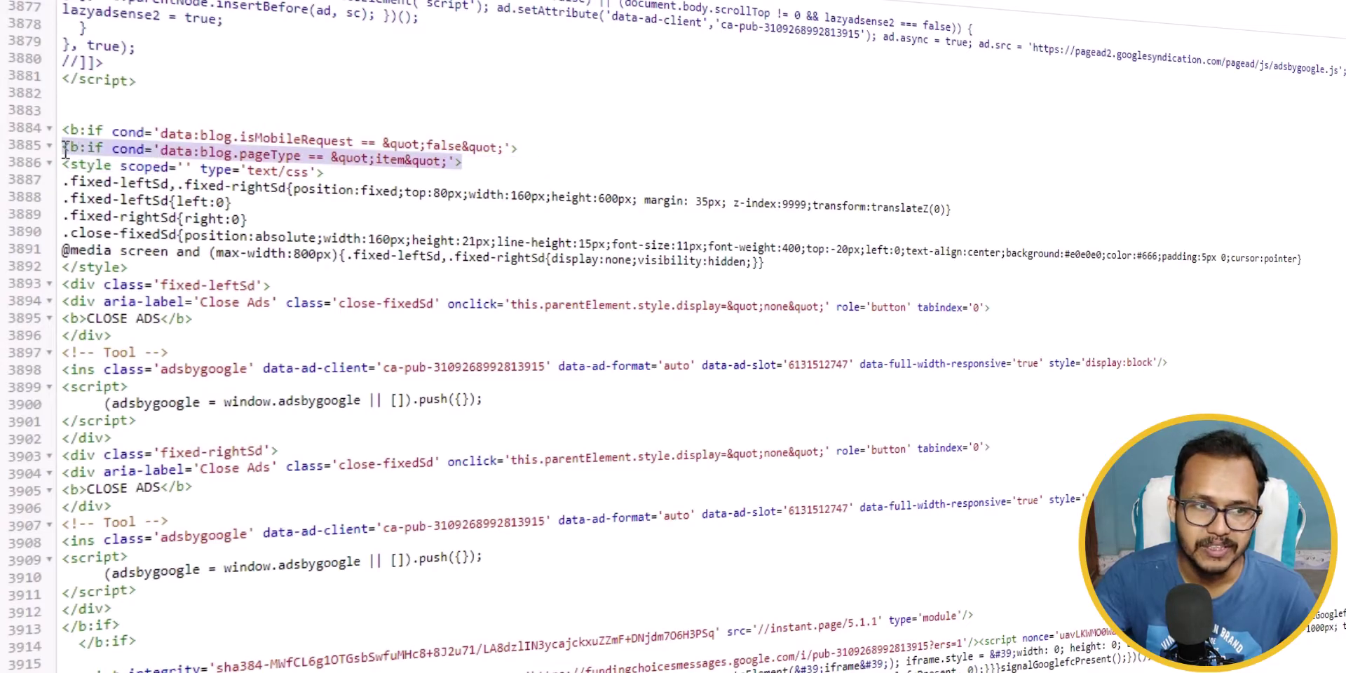
left_click_drag(542, 147, 62, 132)
left_click(587, 148)
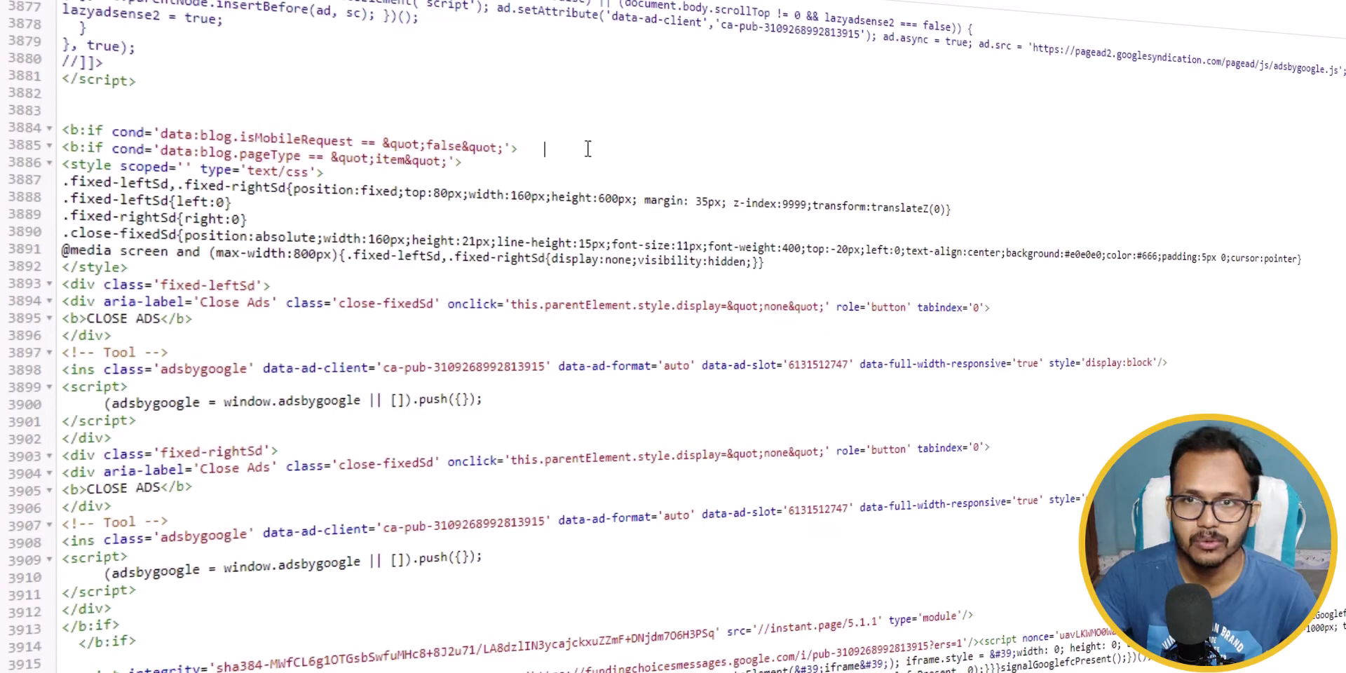